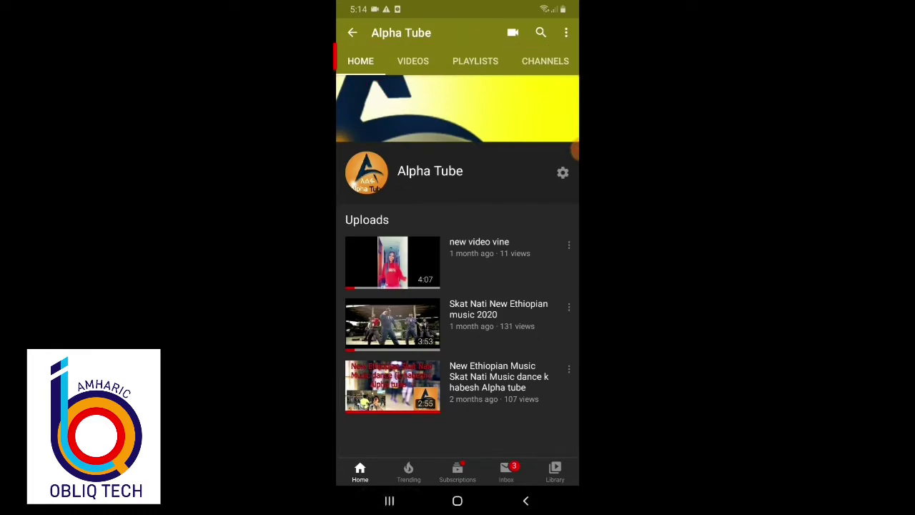
Step: Bring the Habesha Wedding channel page back up in Chrome from Recents and pan across it
click(389, 500)
drag(400, 215, 544, 214)
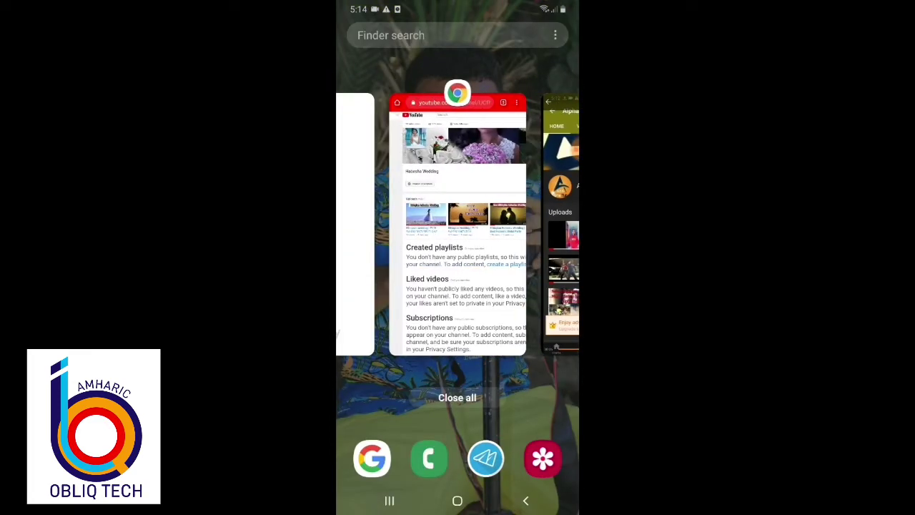
click(458, 228)
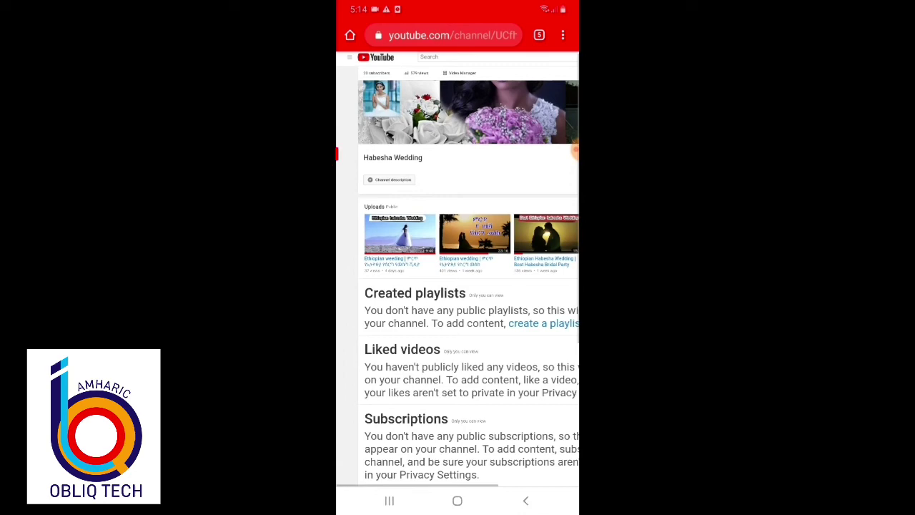
scroll(458, 271, right, 3)
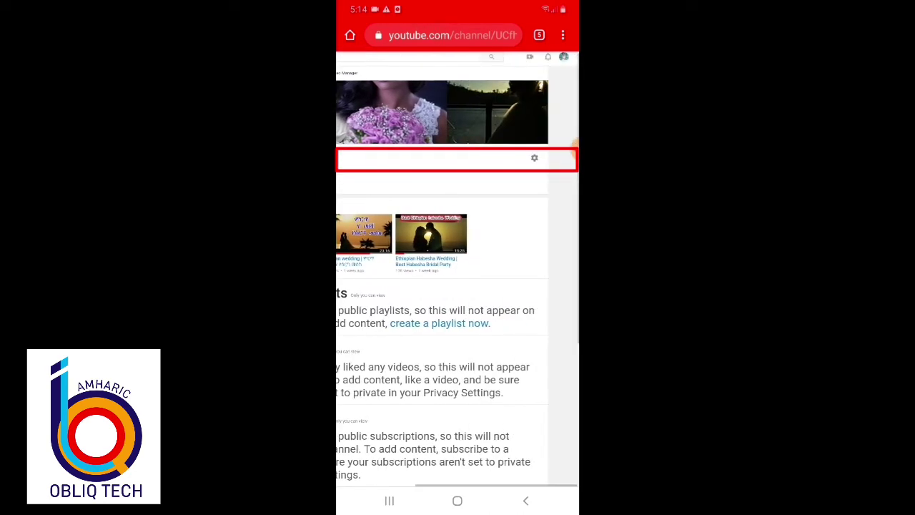
scroll(458, 272, left, 3)
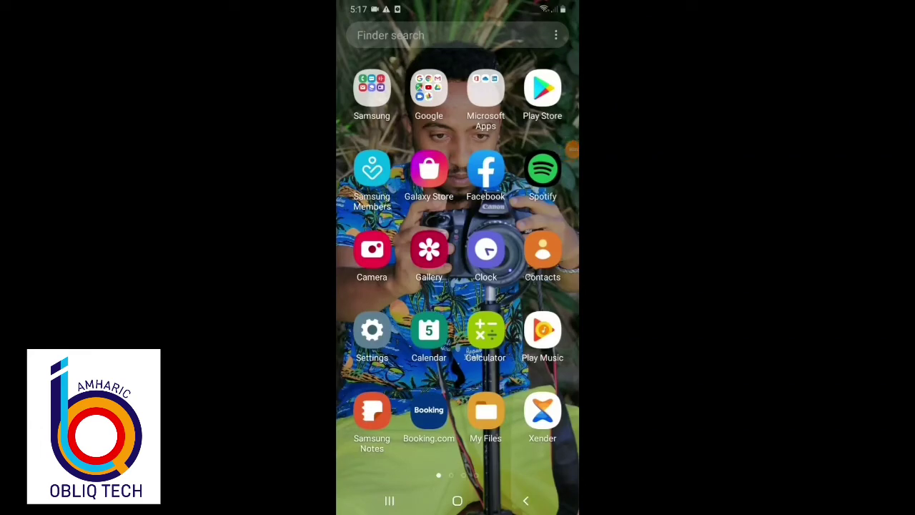
Step: Launch Chrome from the Google folder and pick the YouTube site from the address suggestions
click(429, 90)
click(432, 137)
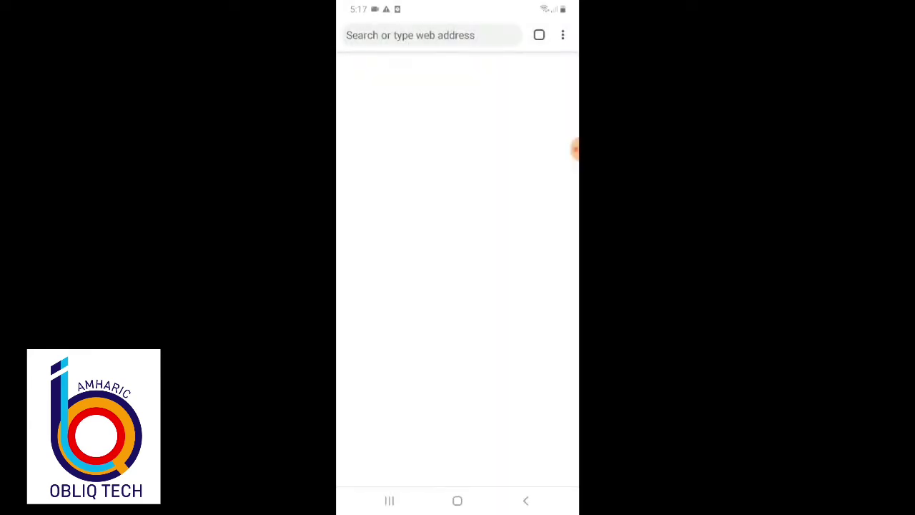
click(429, 35)
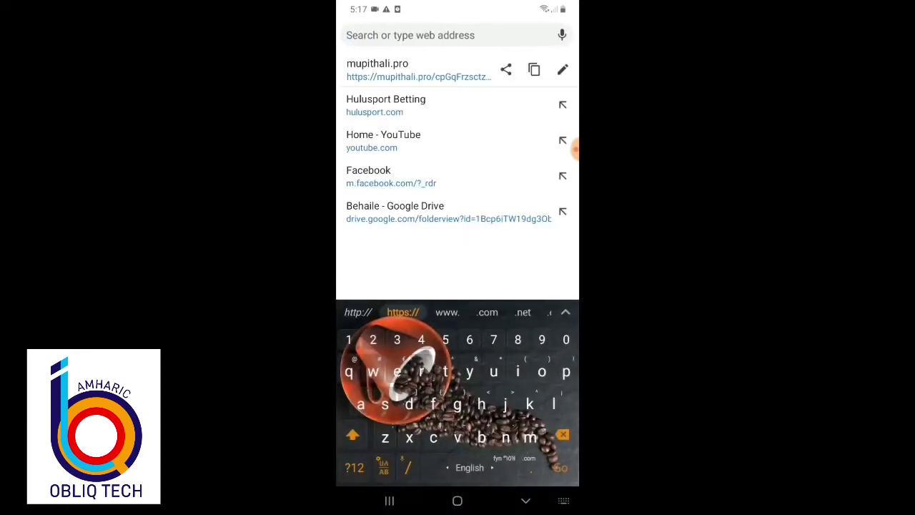
text(you)
click(429, 69)
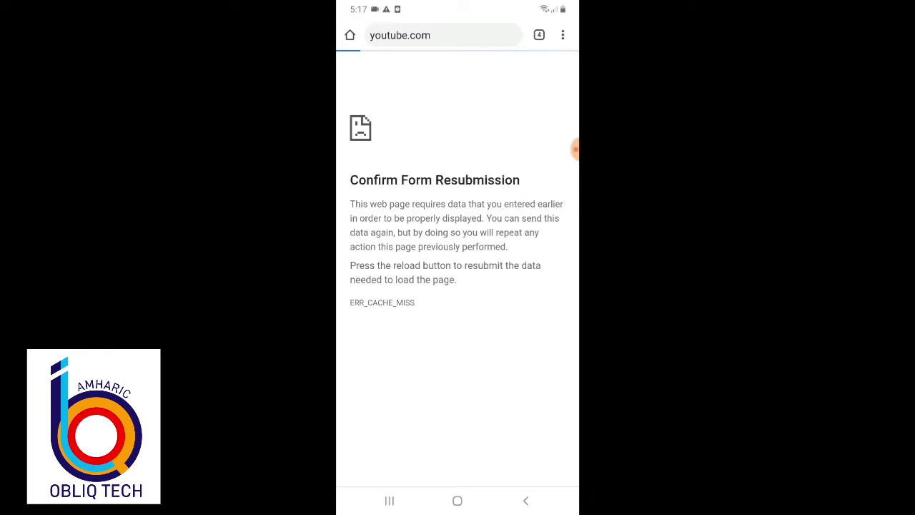
Step: Re-enter the YouTube address to load the m.youtube.com home feed after the resubmission error
click(401, 35)
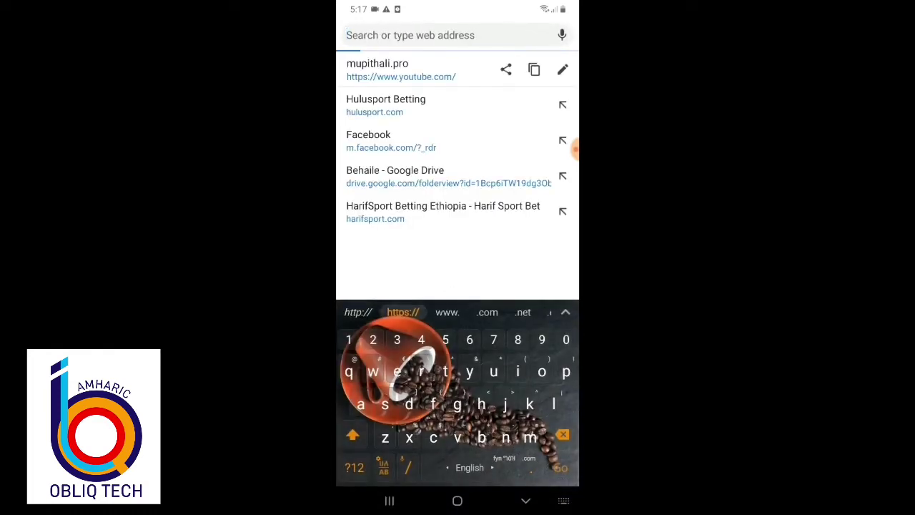
text(y)
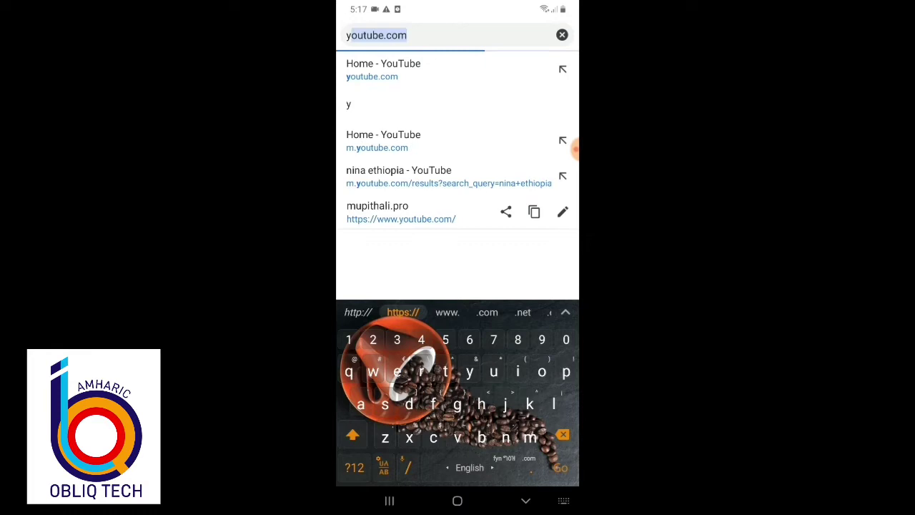
text(ou)
key(Return)
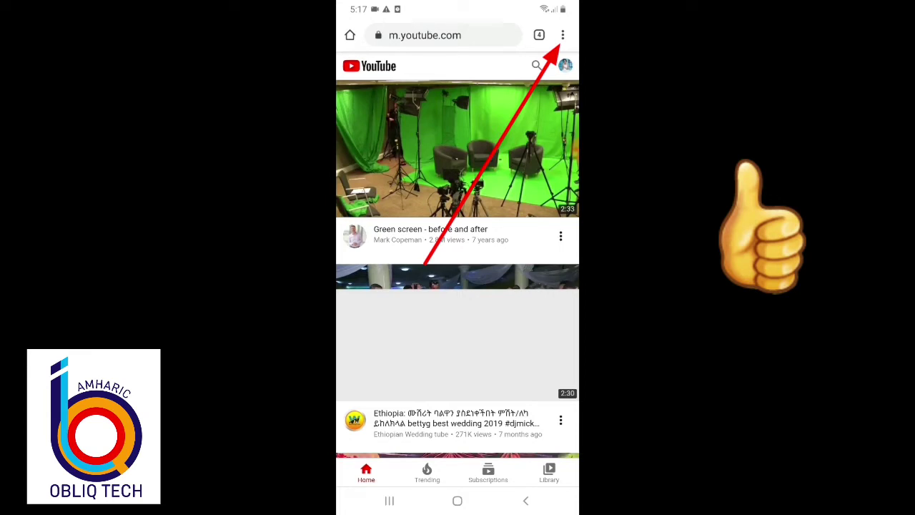
Step: Turn on Desktop site in Chrome's menu so YouTube loads at youtube.com/?app=desktop
click(563, 35)
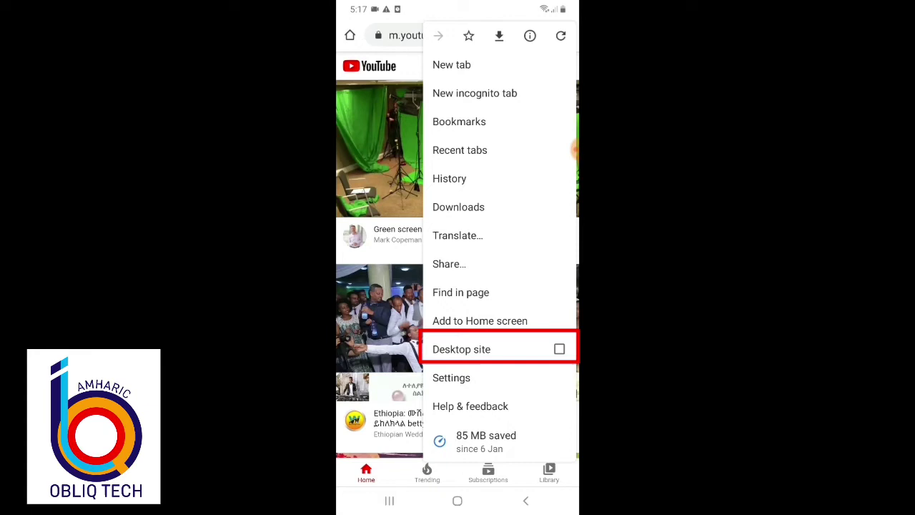
click(500, 349)
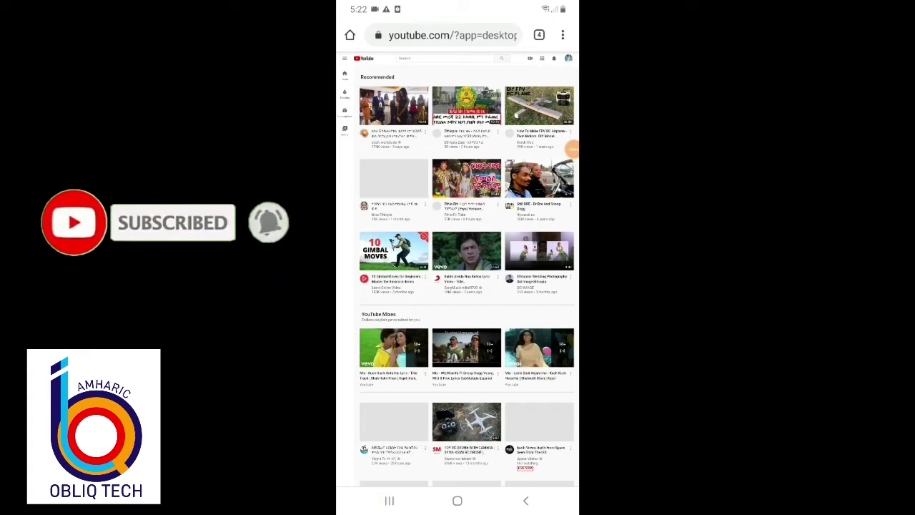
Step: Go to Your channel from the YouTube profile avatar to show the Habesha Wedding page
scroll(486, 179, up, 3)
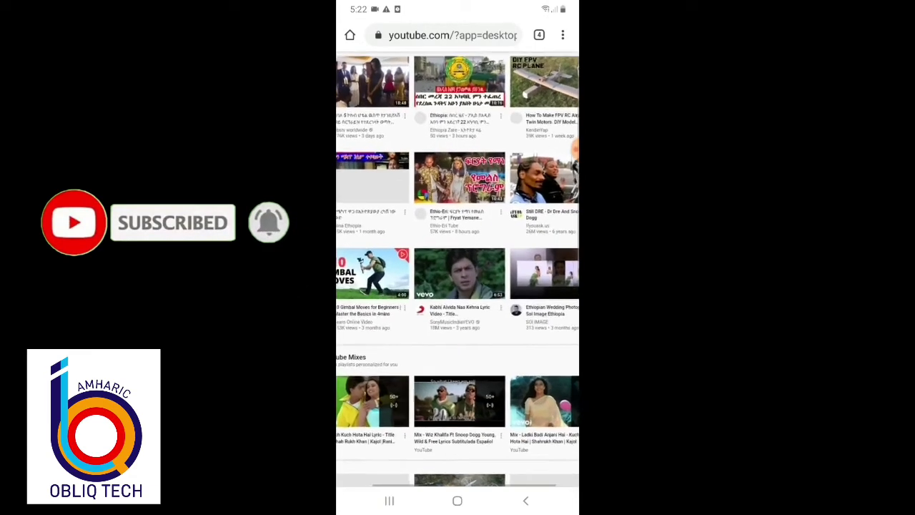
scroll(457, 268, up, 2)
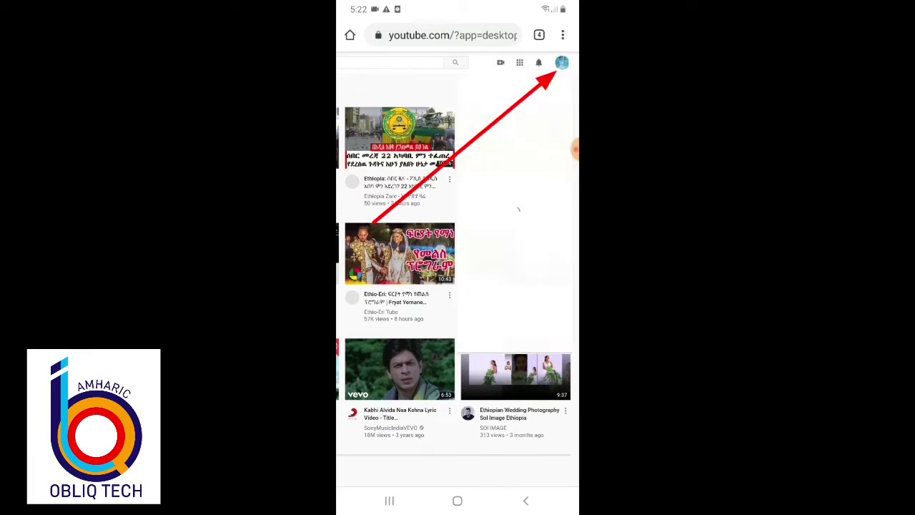
click(562, 62)
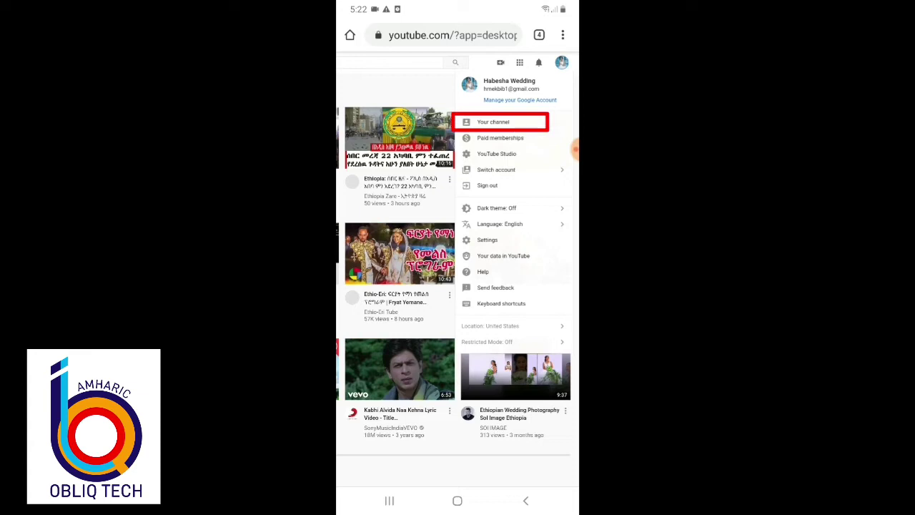
click(493, 121)
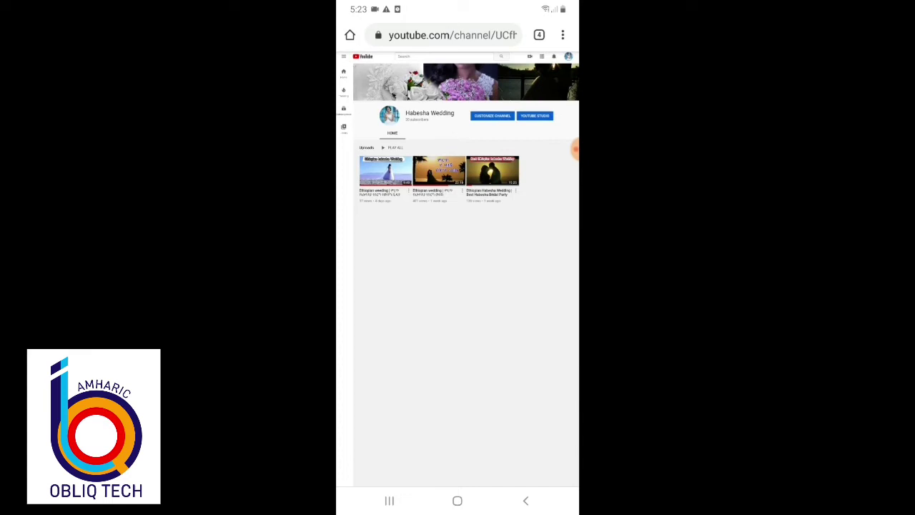
scroll(501, 136, up, 3)
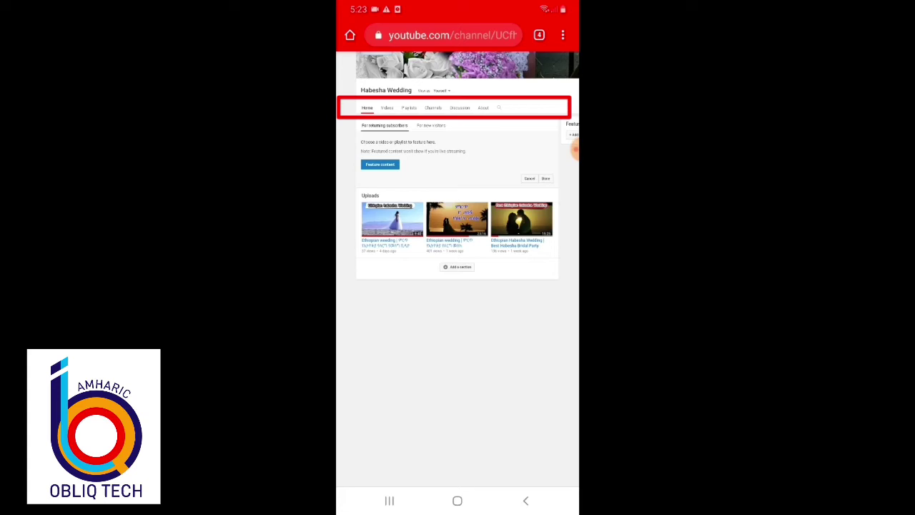
scroll(457, 214, right, 3)
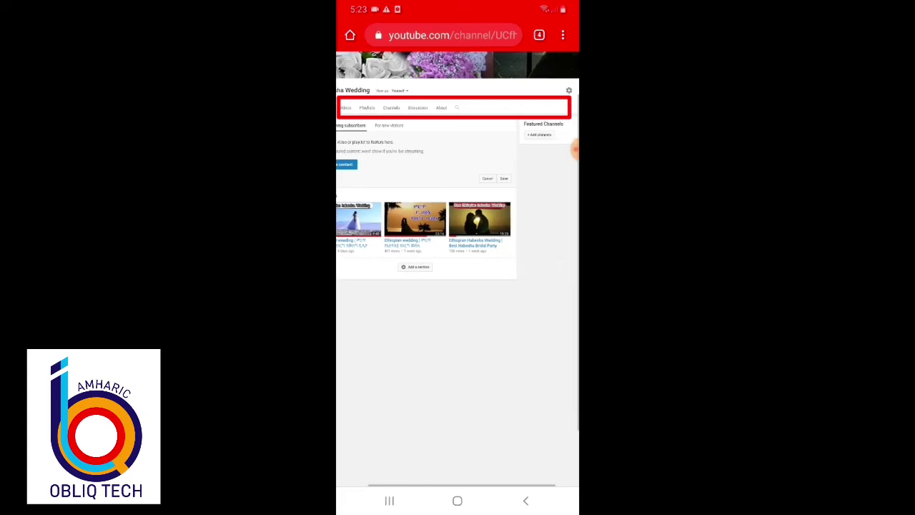
scroll(457, 215, right, 2)
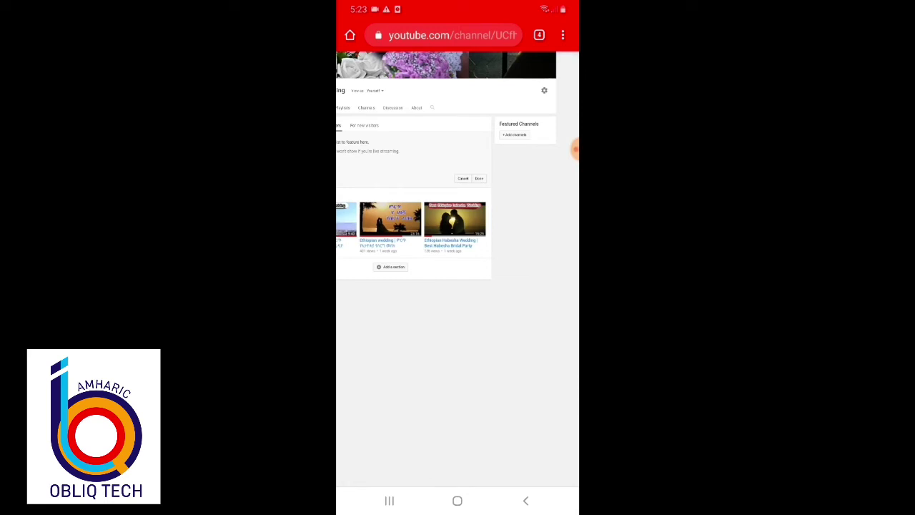
scroll(457, 250, up, 2)
scroll(457, 250, up, 2)
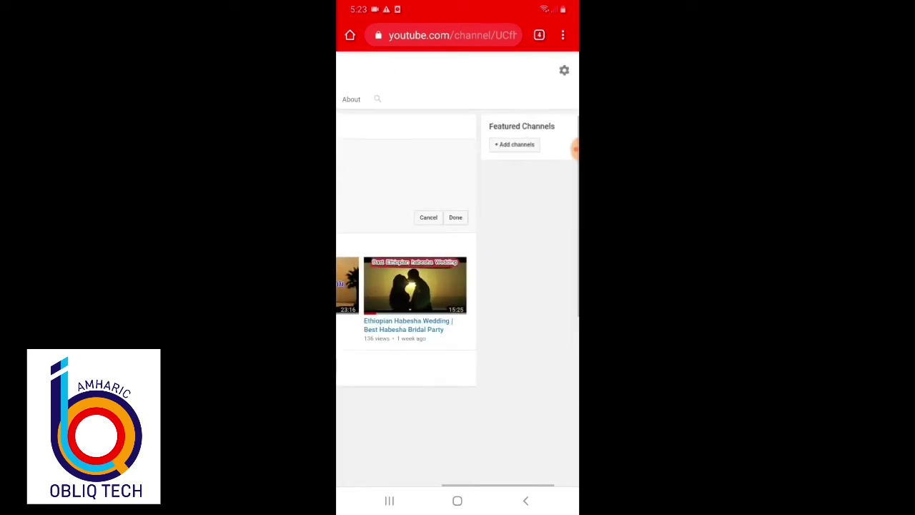
scroll(458, 251, up, 1)
scroll(457, 250, up, 1)
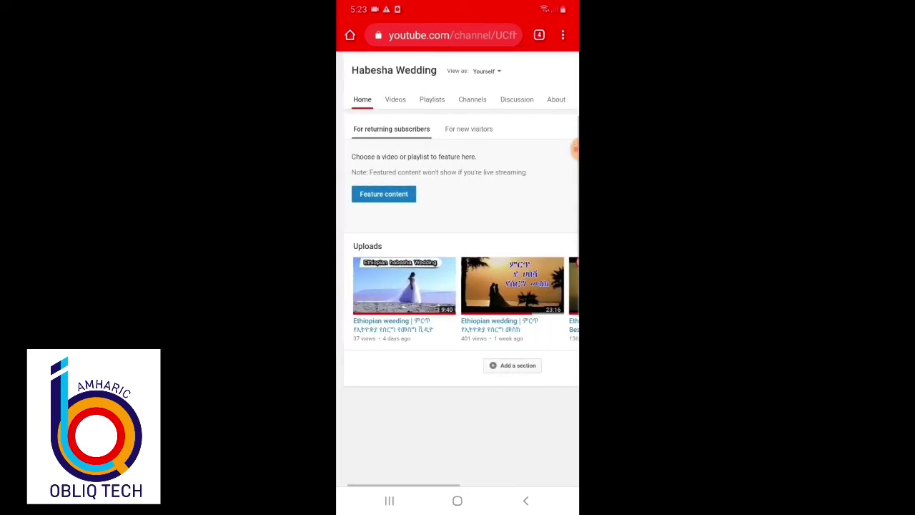
scroll(457, 286, right, 3)
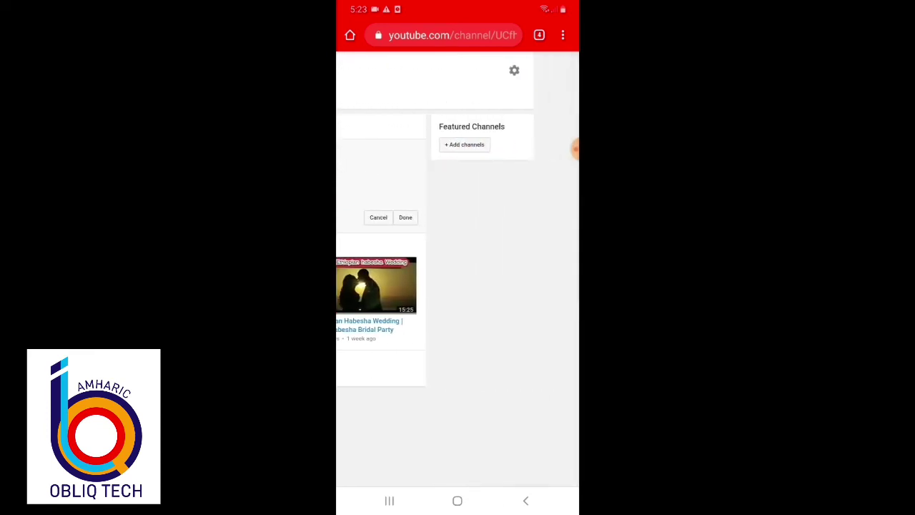
scroll(458, 214, up, 2)
scroll(458, 286, up, 1)
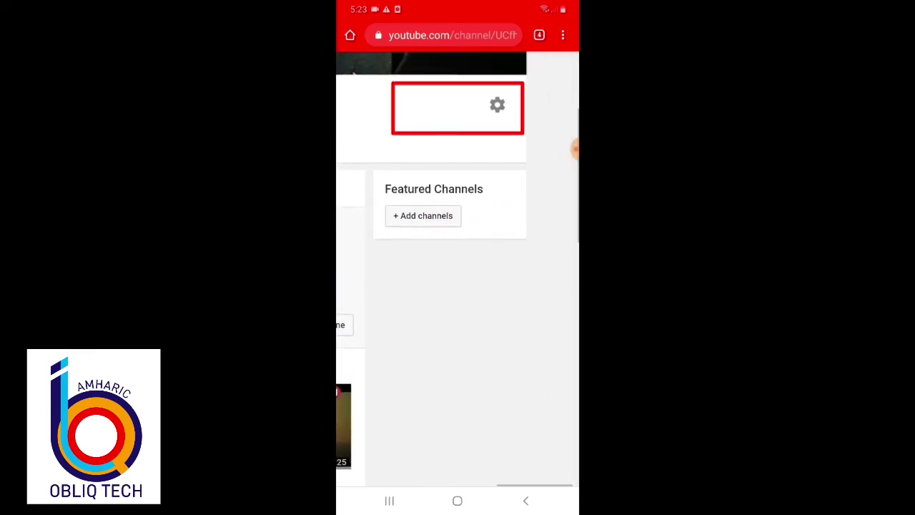
Step: Switch off 'Customize the layout of your channel' in Channel settings and save
click(498, 106)
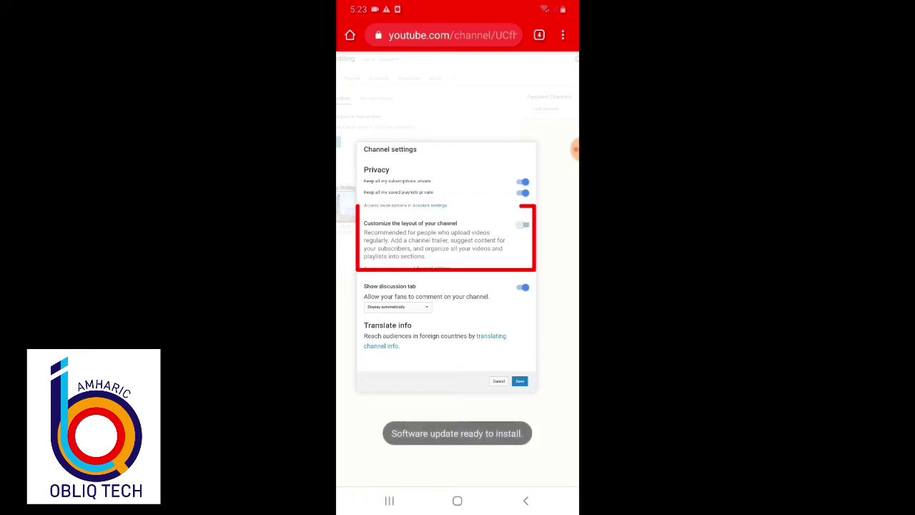
click(524, 225)
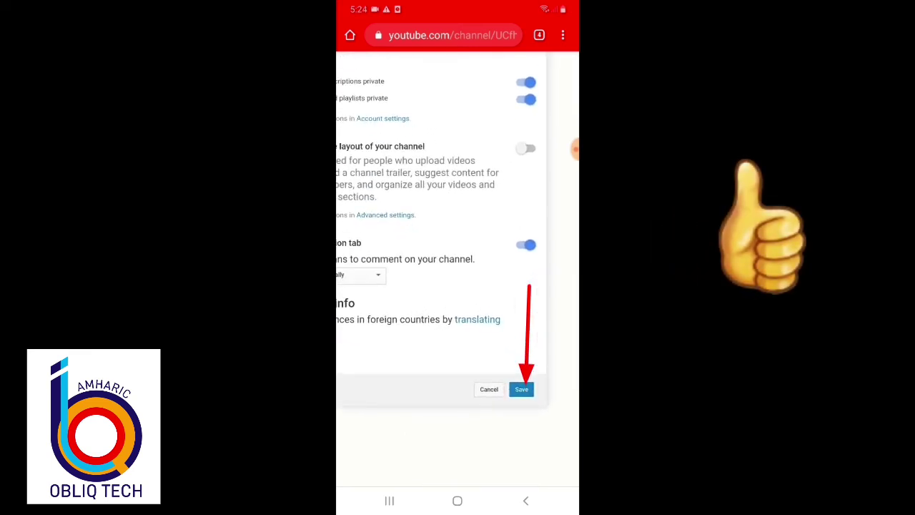
click(522, 389)
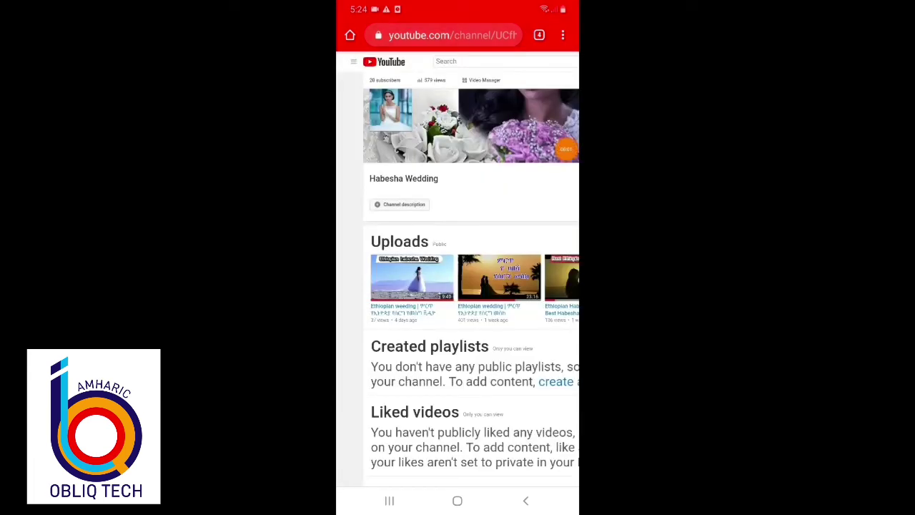
Step: Pan across the plain Uploads layout and reopen Habesha Wedding's Channel settings from the gear icon
scroll(457, 270, right, 3)
scroll(457, 271, left, 3)
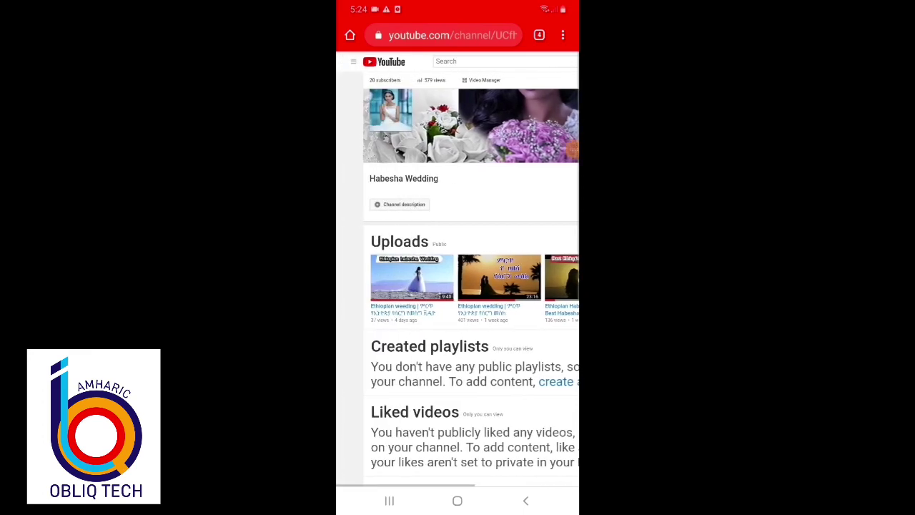
scroll(458, 270, right, 3)
scroll(458, 286, right, 2)
scroll(458, 286, left, 2)
scroll(457, 286, left, 2)
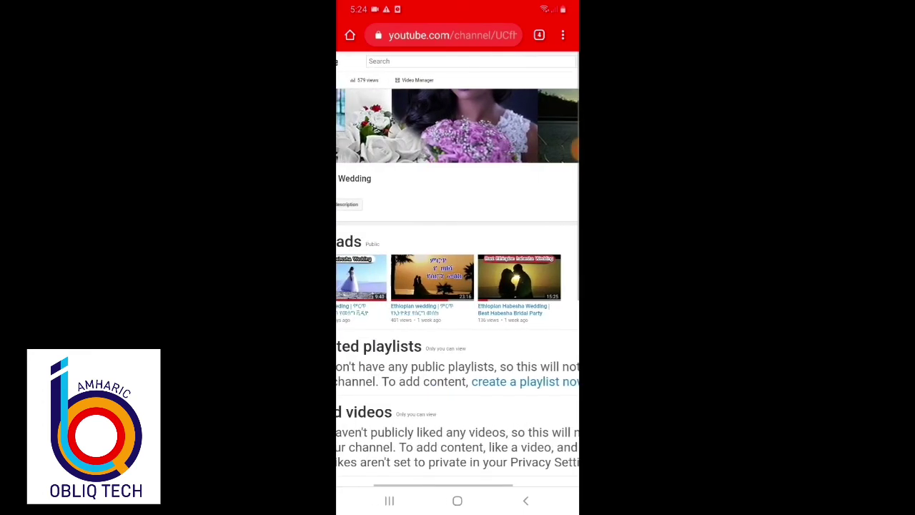
scroll(458, 286, left, 2)
scroll(458, 286, right, 3)
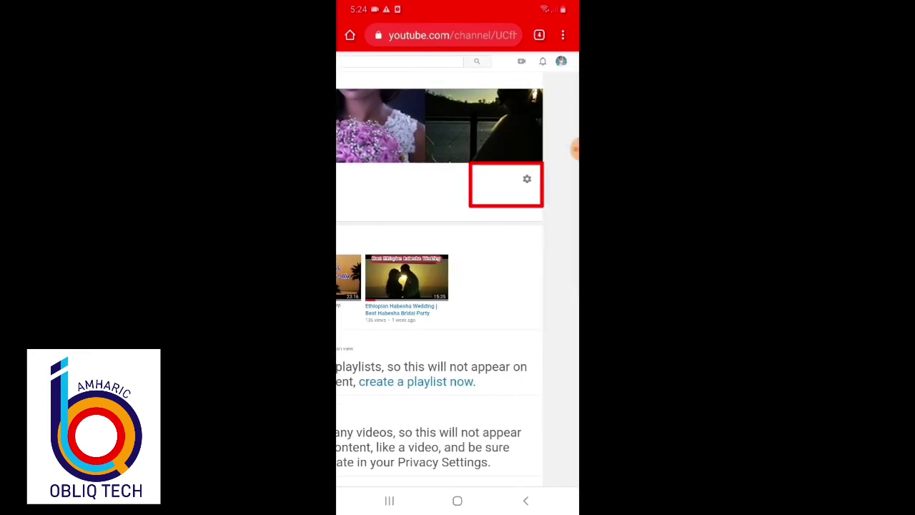
click(527, 179)
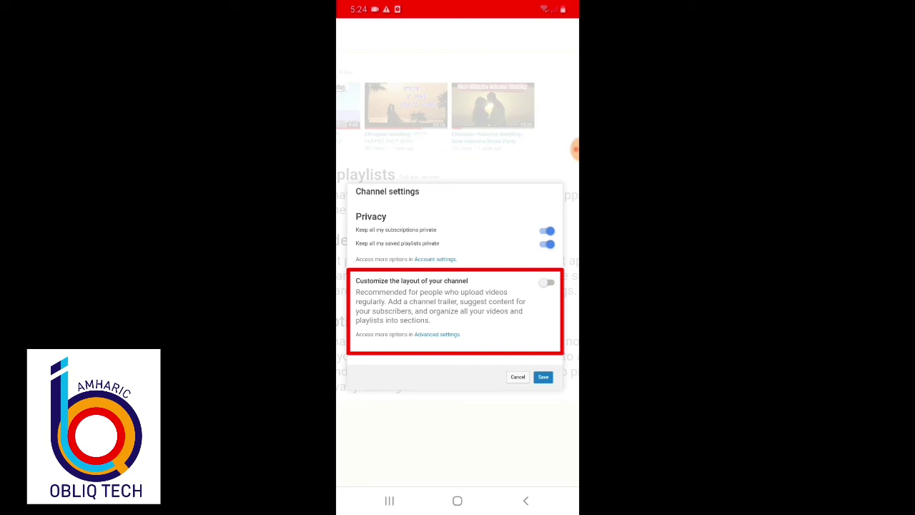
Step: Switch 'Customize the layout of your channel' back on in Channel settings
click(547, 282)
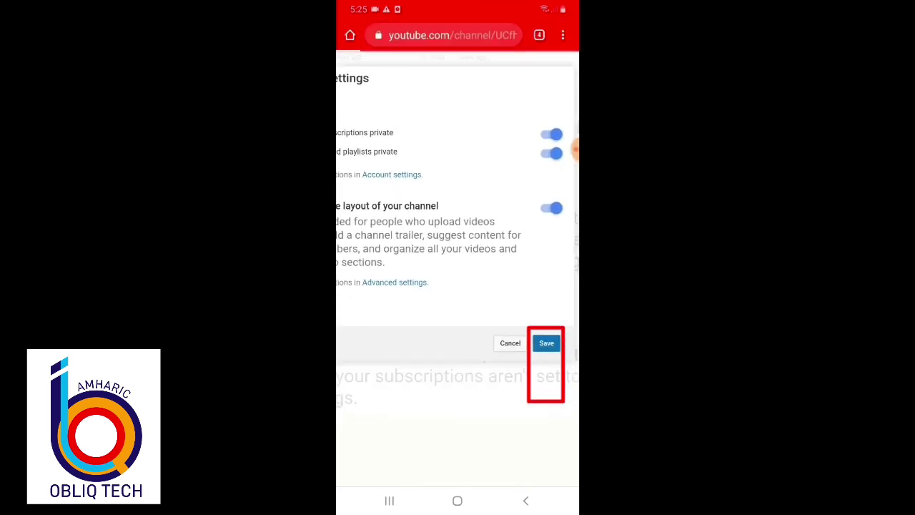
click(546, 342)
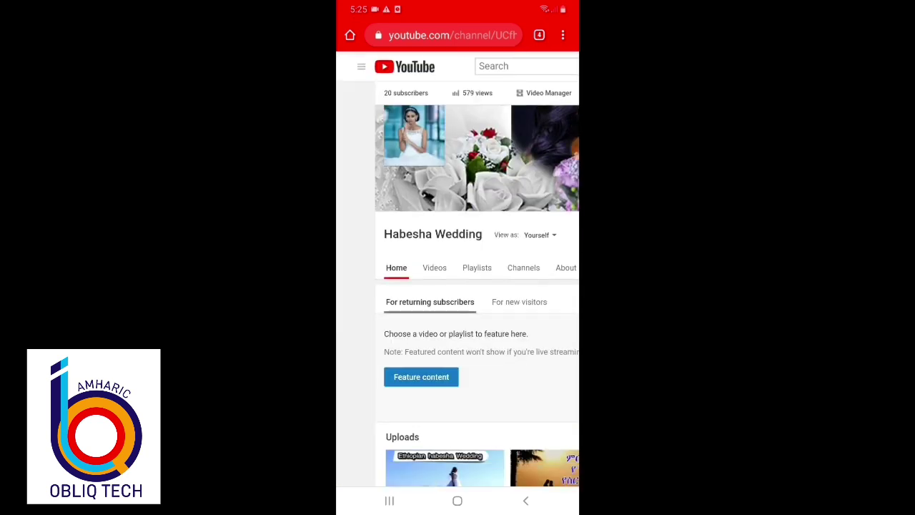
scroll(458, 286, right, 5)
scroll(457, 287, left, 5)
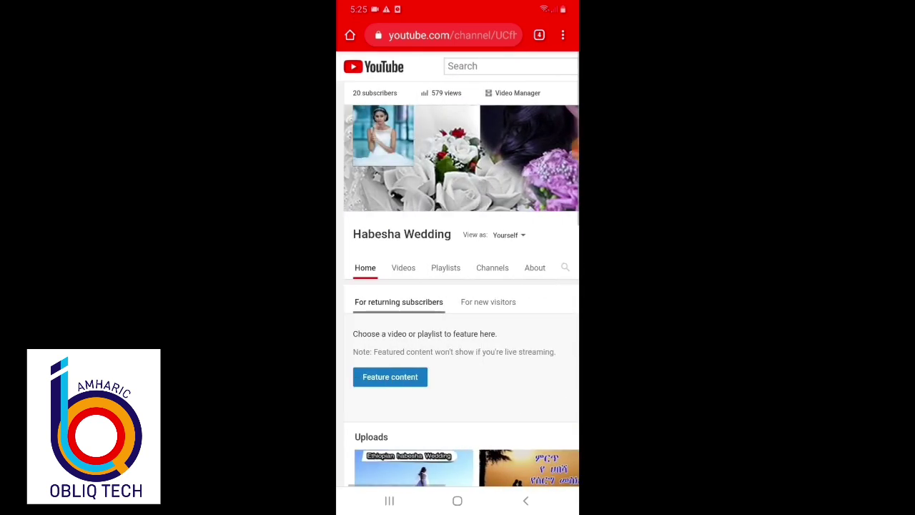